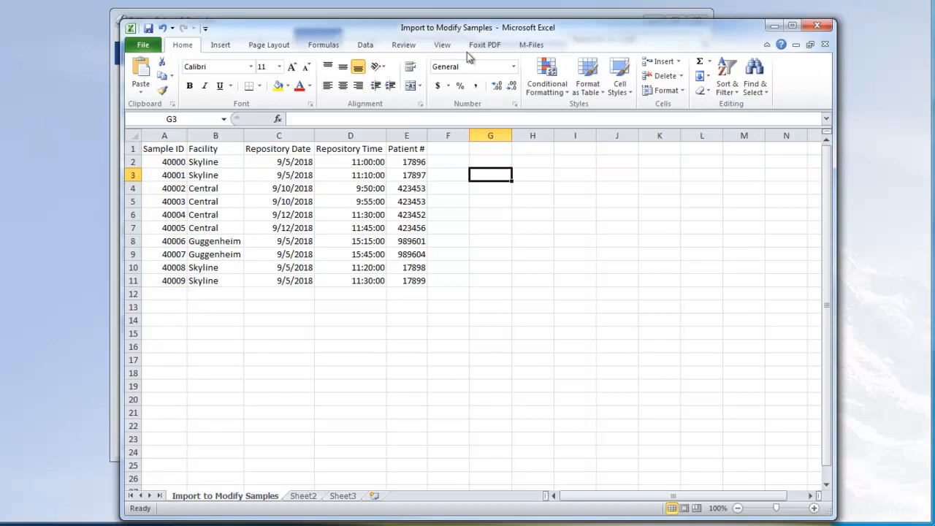
Save the active sheet as a CSV (Comma delimited) file named Import to Modify Samples in the Training Imports folder.
click(355, 148)
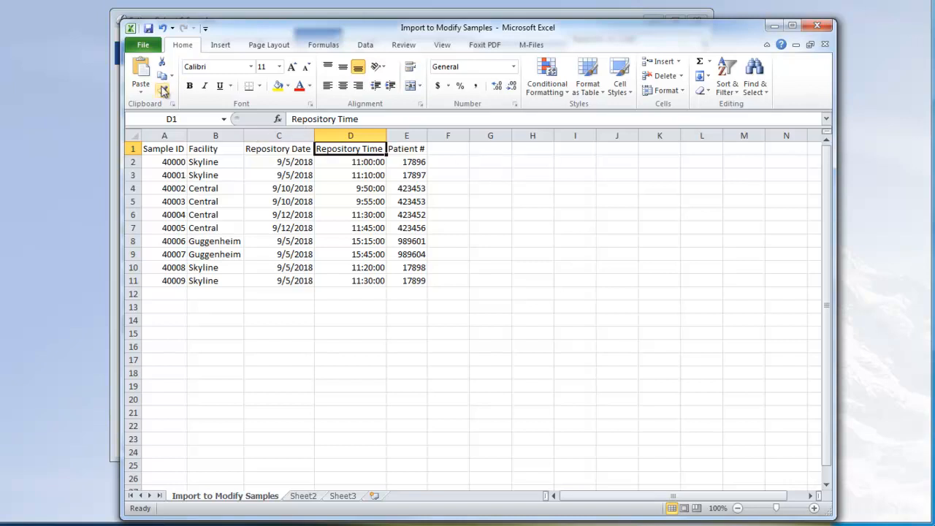
click(144, 45)
click(176, 86)
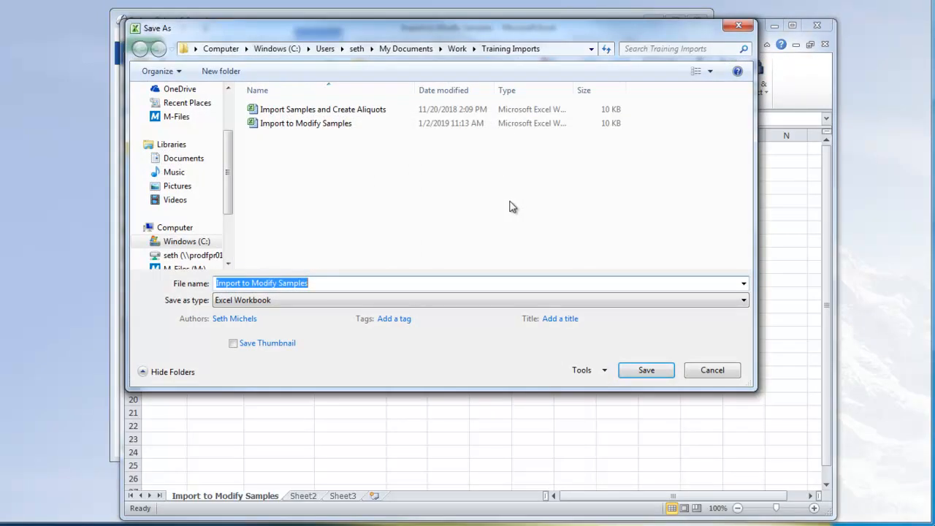
click(430, 301)
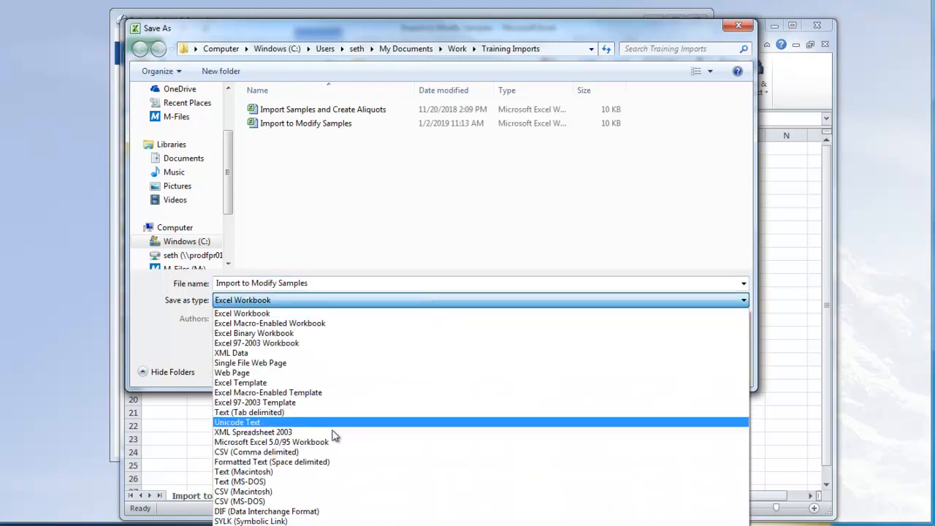
click(301, 452)
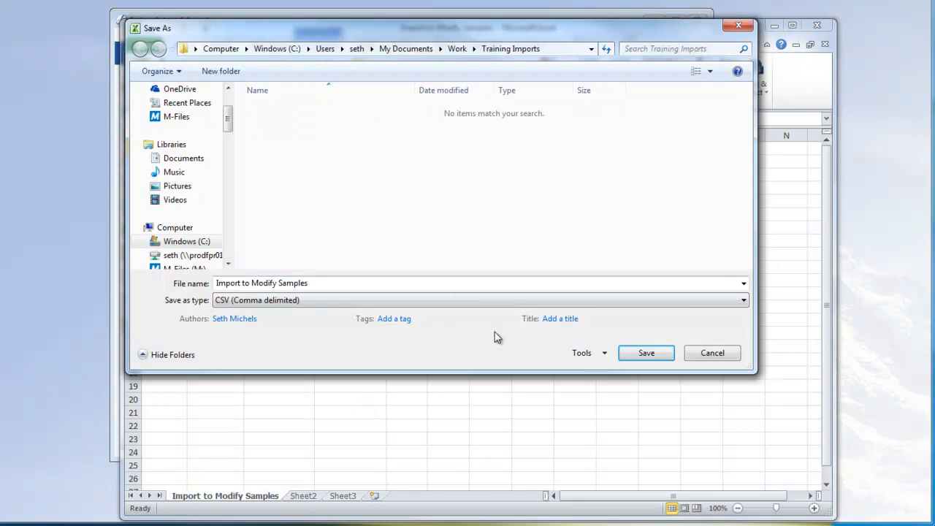
click(647, 353)
click(363, 292)
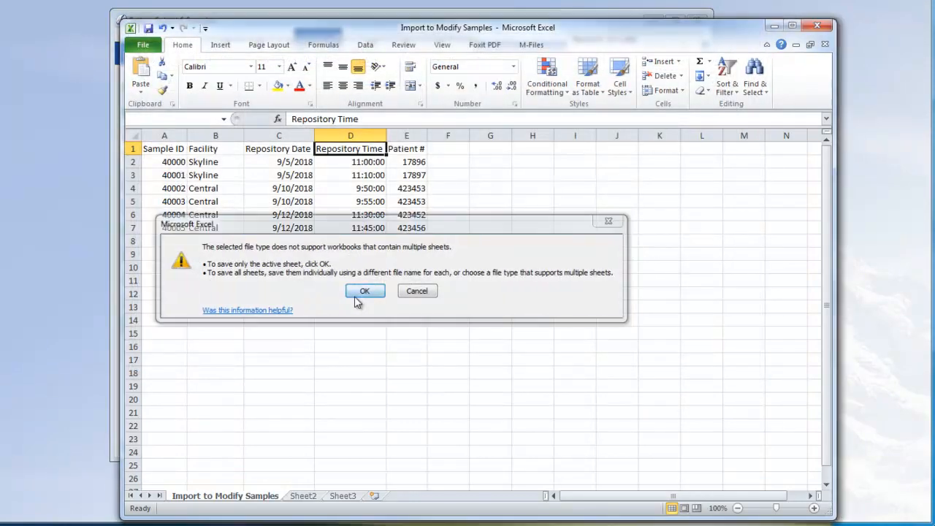
click(341, 303)
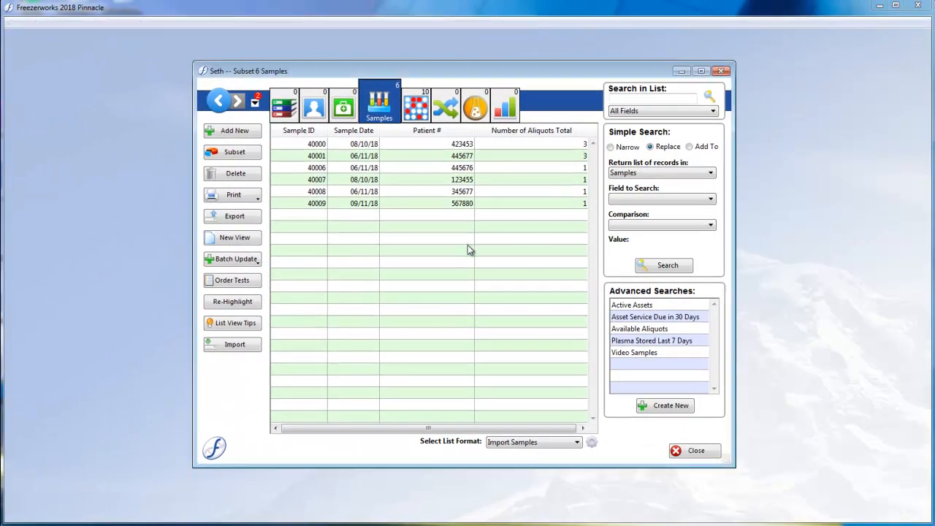
Switch to Freezerworks, close the Samples list and create a new inventory data import format.
click(694, 450)
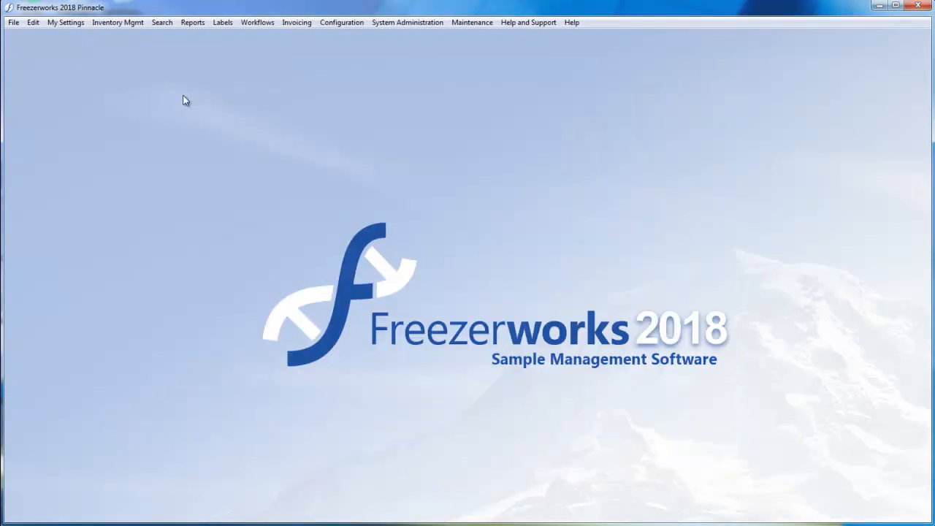
click(117, 22)
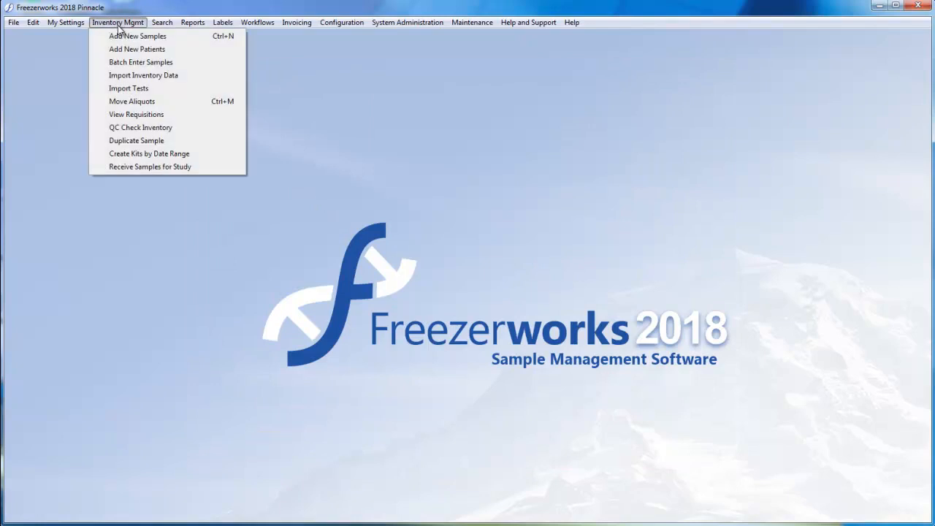
click(195, 76)
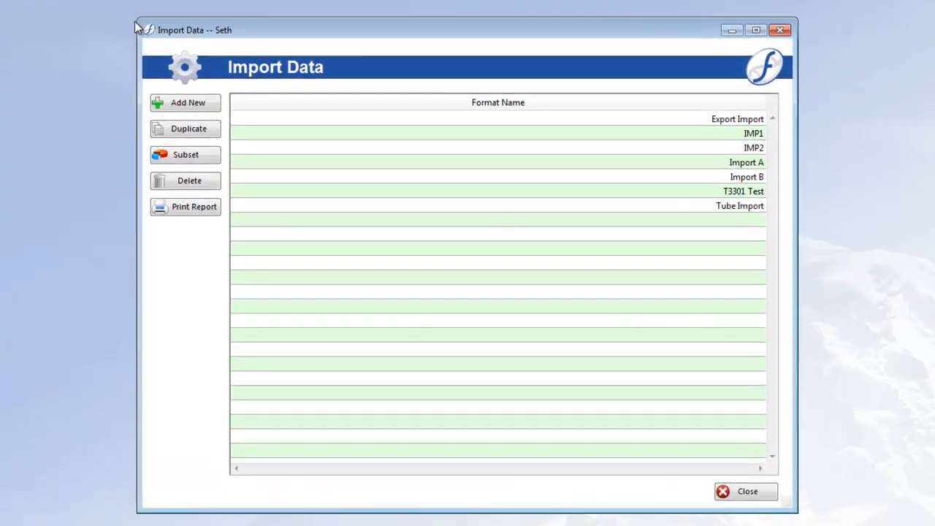
click(184, 103)
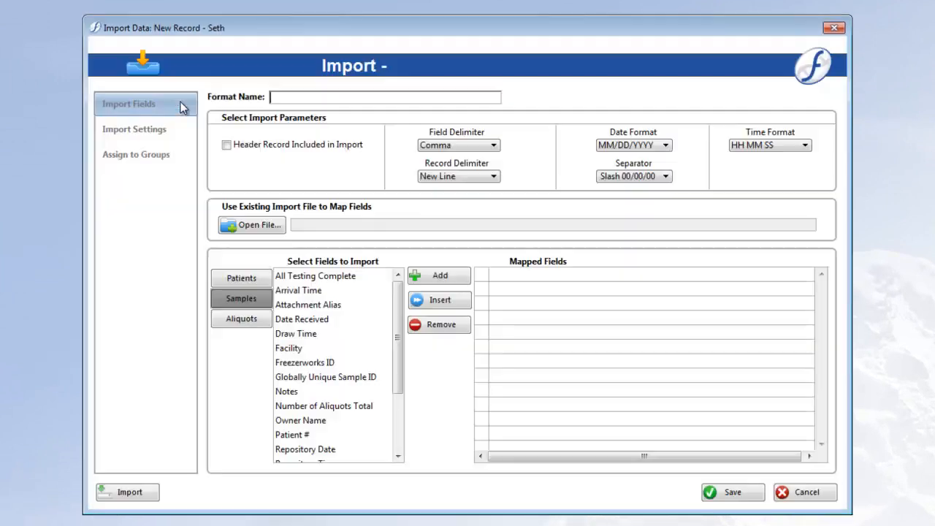
Name the format Import C and include the header record, with Comma as field delimiter and New Line as record delimiter.
click(359, 99)
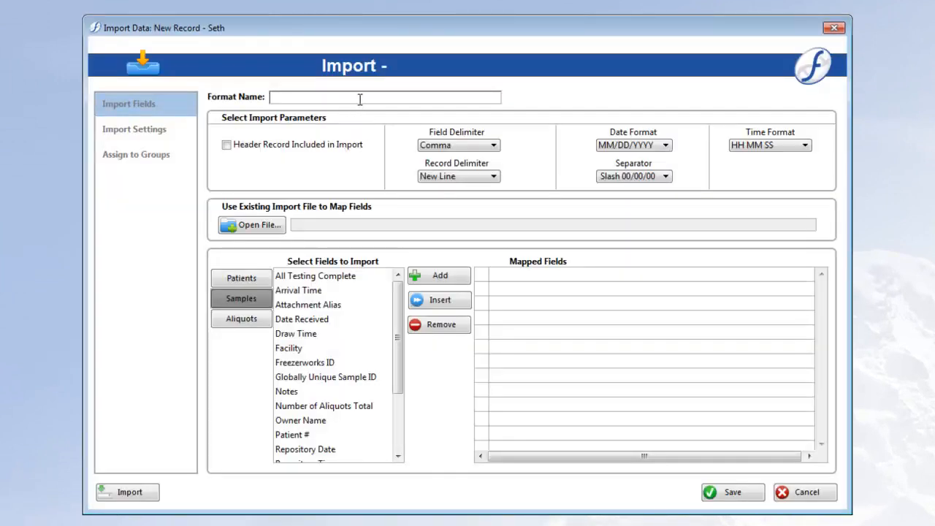
text(Import C)
click(226, 145)
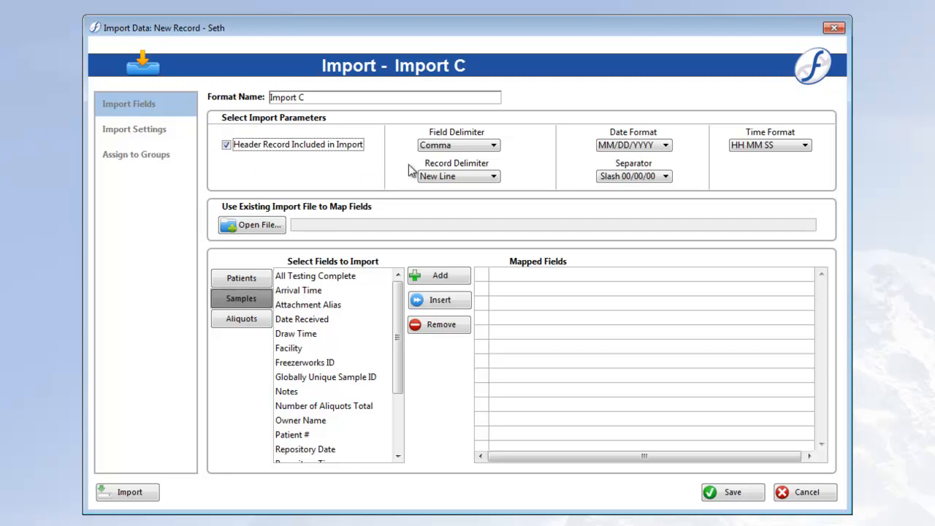
click(494, 149)
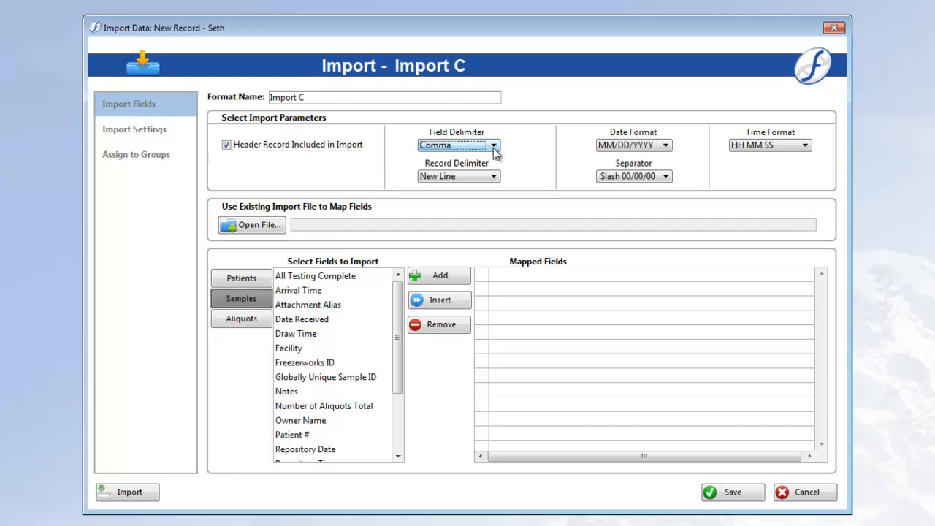
click(445, 183)
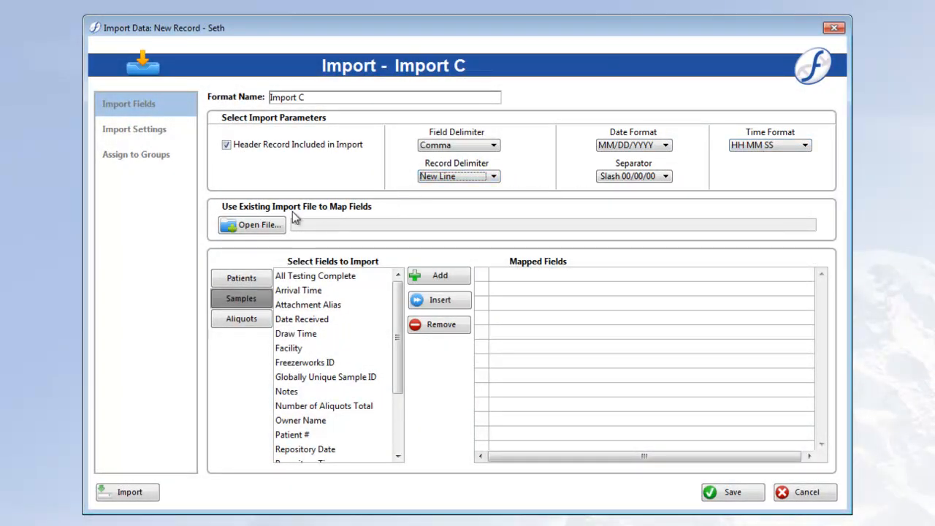
Map the import fields from the existing Import to Modify Samples CSV file.
click(256, 226)
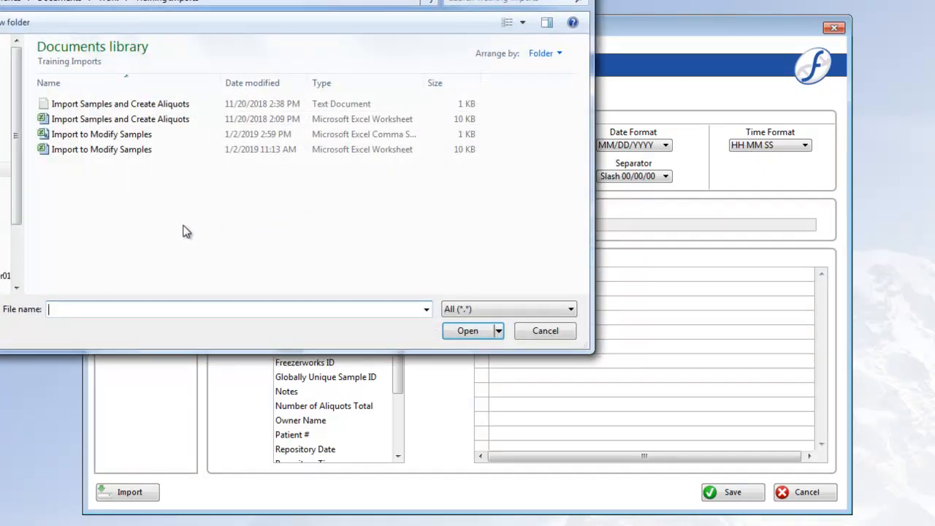
click(119, 136)
click(460, 330)
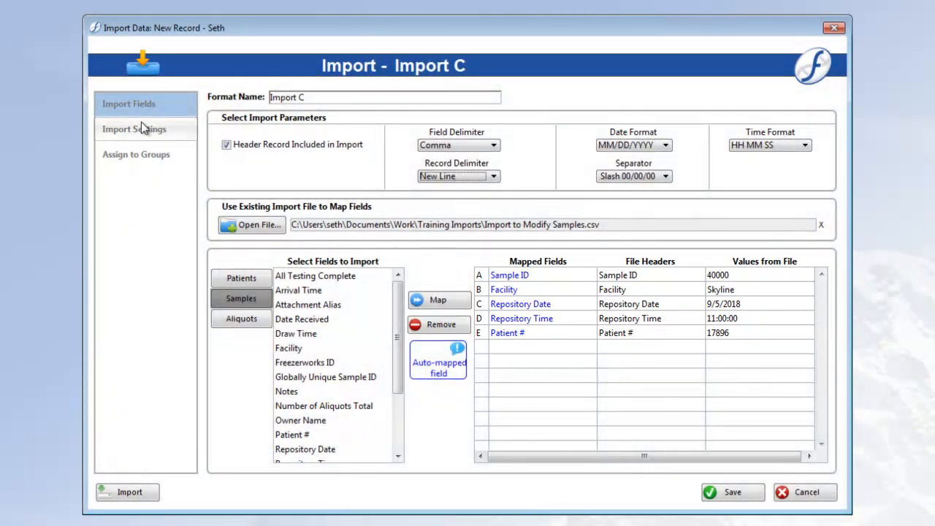
Set the import type to Modify, with Sample ID as the field that uniquely identifies samples.
click(144, 132)
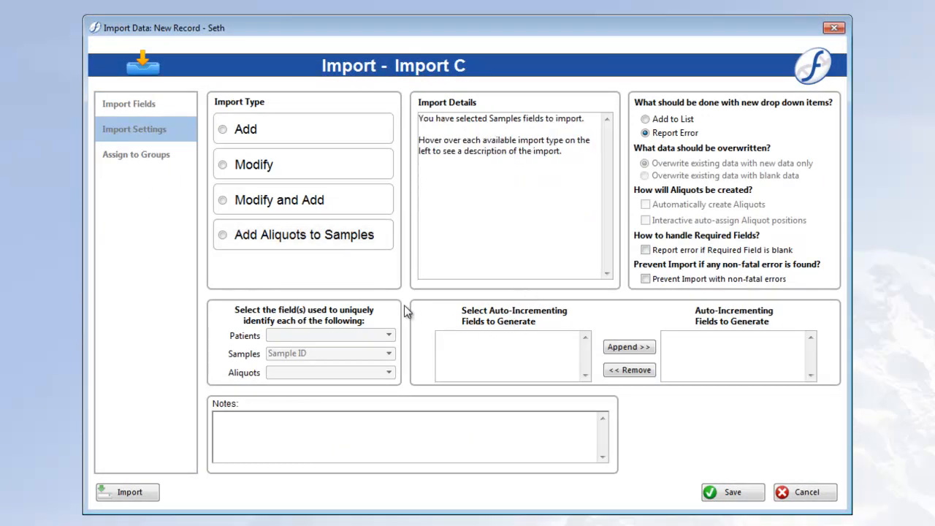
click(296, 165)
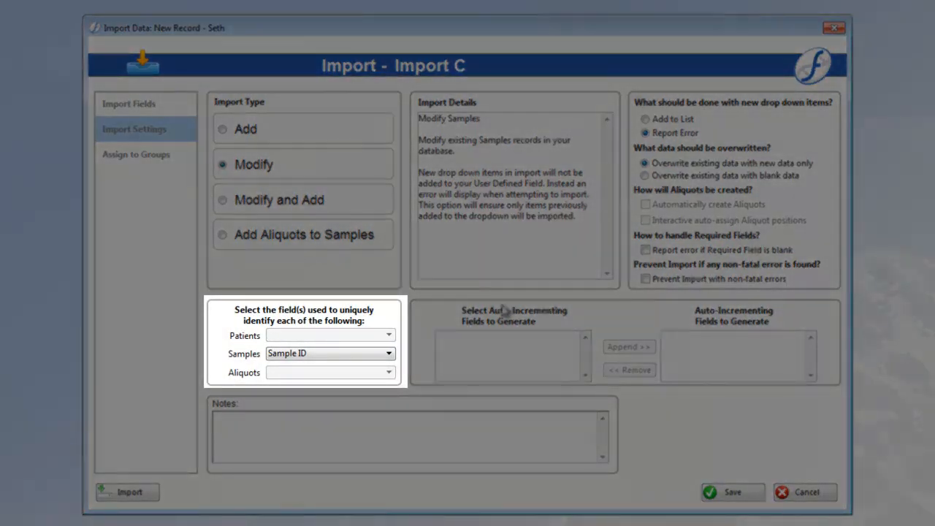
click(388, 355)
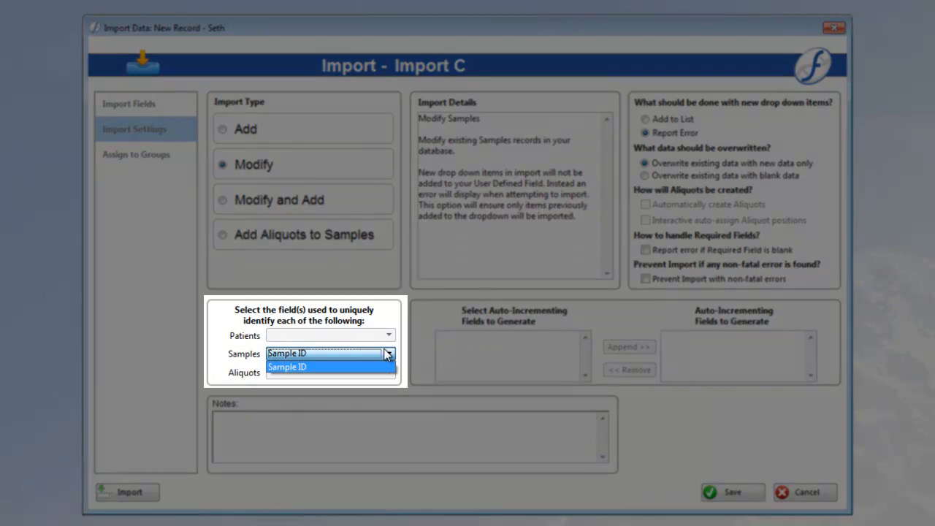
click(431, 354)
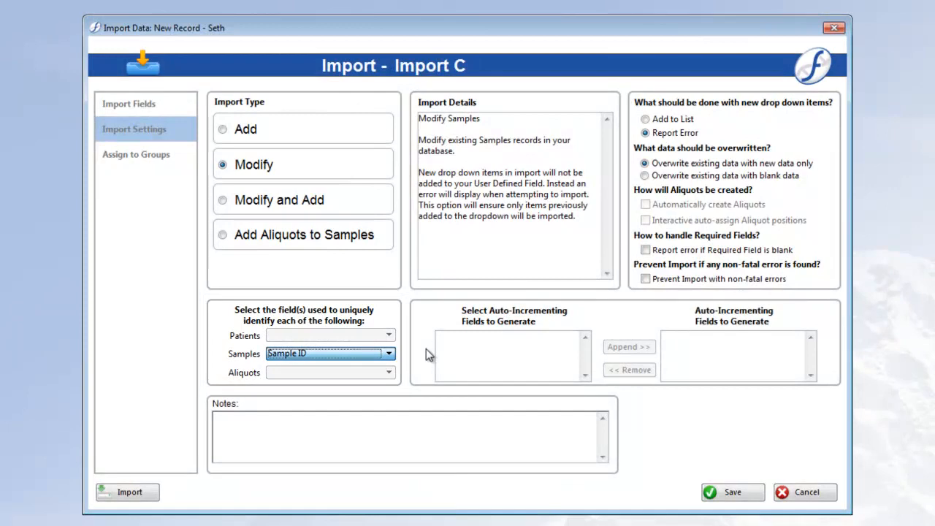
Run the import with the Import to Modify Samples CSV file, assigning the format to My Groups.
click(130, 492)
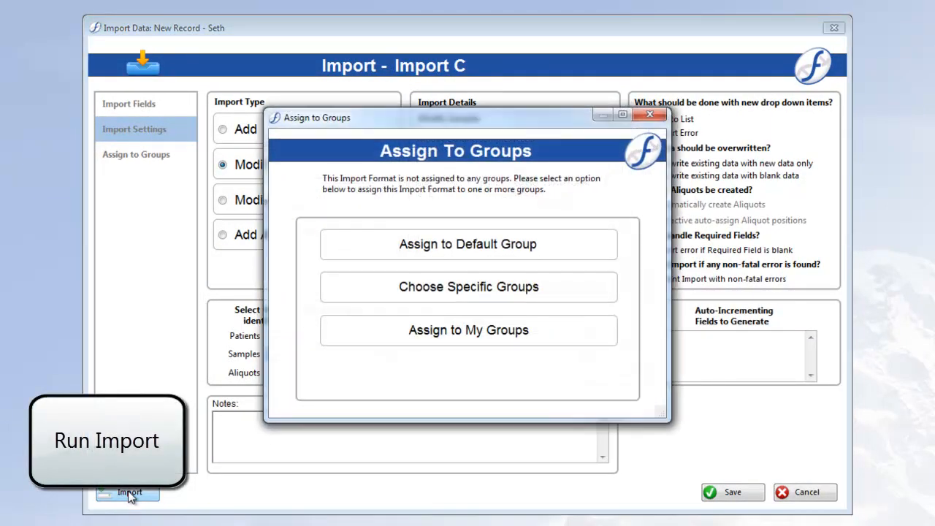
click(468, 333)
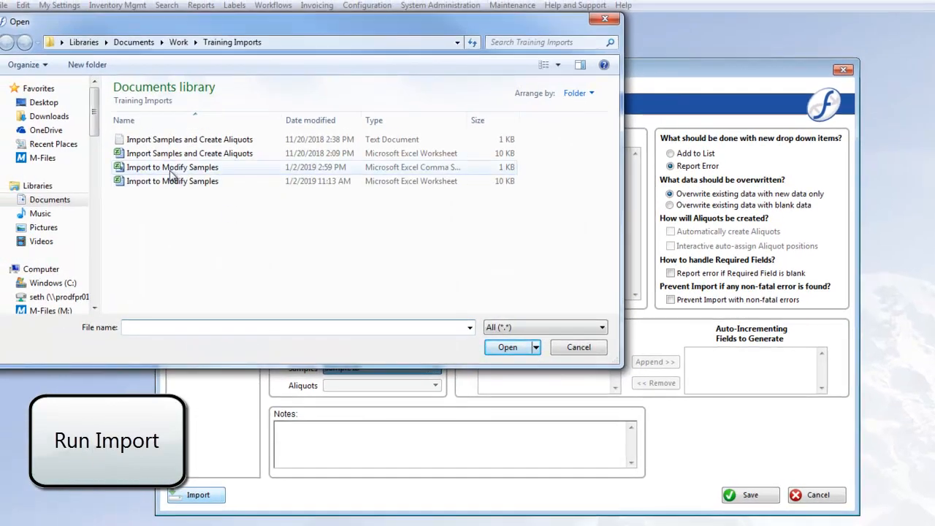
click(157, 160)
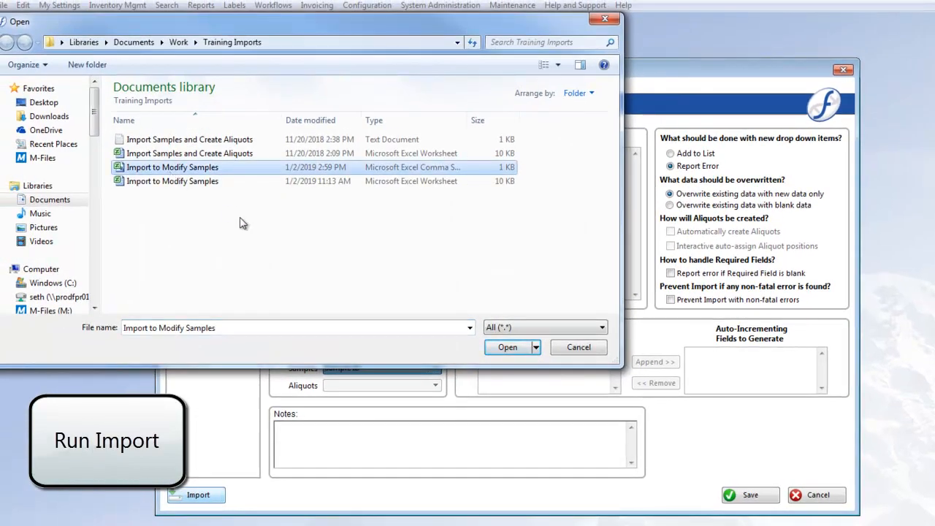
click(506, 347)
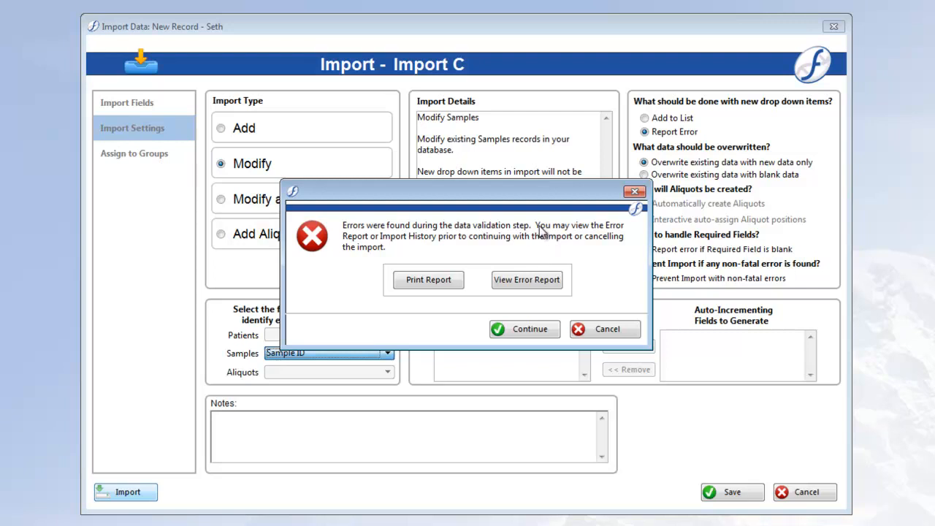
Review the error report for the data validation step and cancel the import.
drag(540, 194, 474, 195)
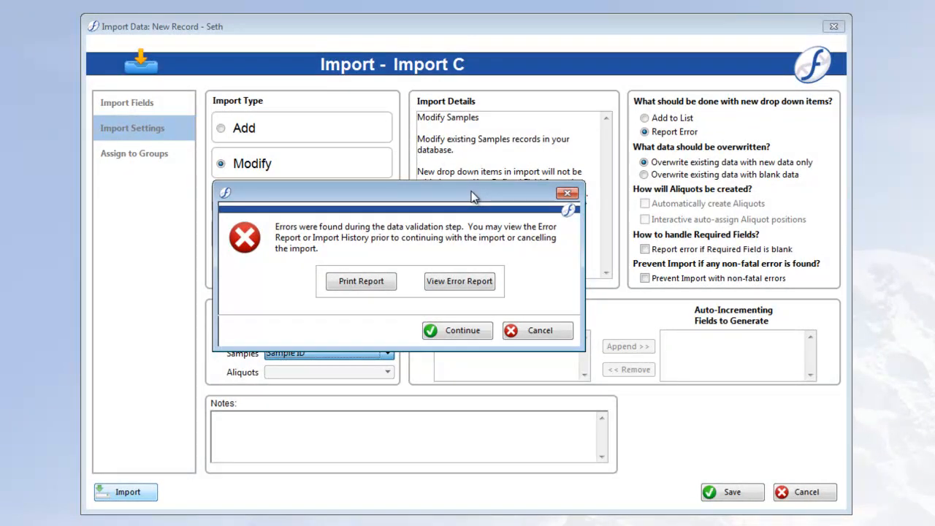
drag(404, 192, 459, 192)
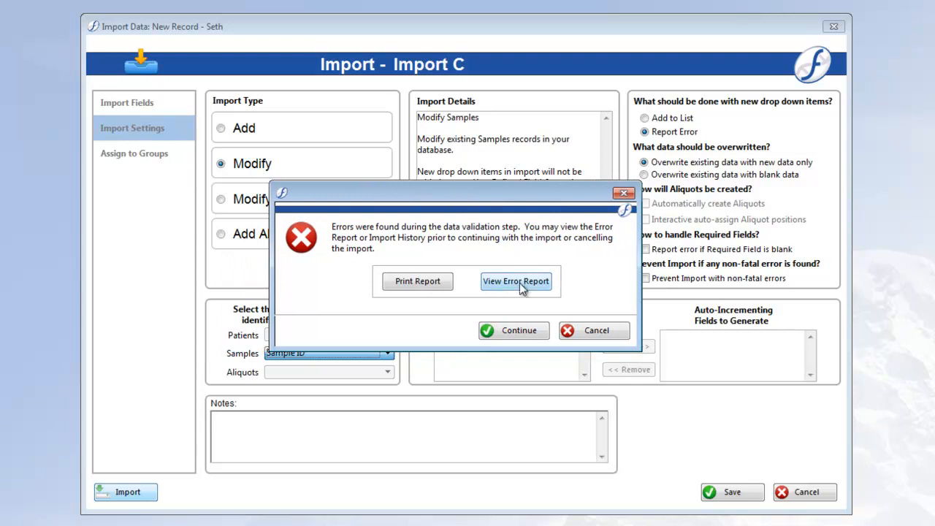
click(520, 282)
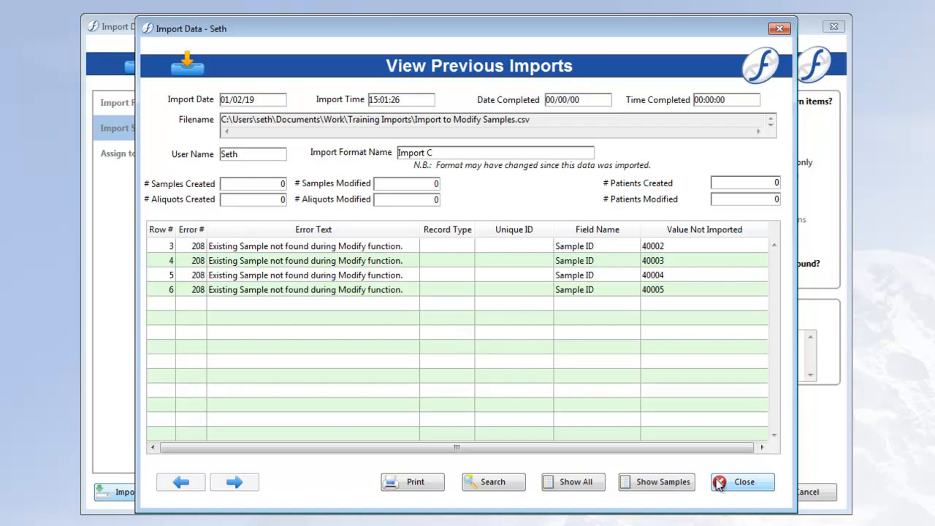
click(742, 483)
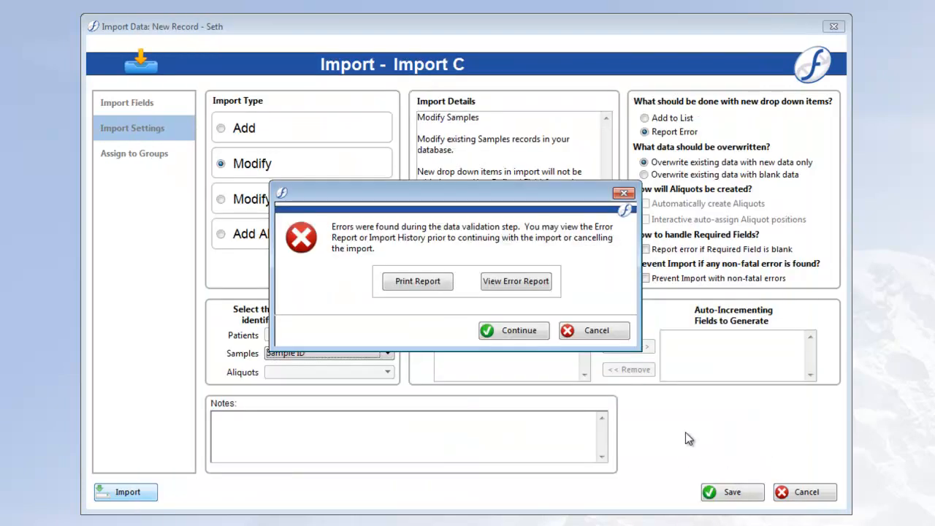
click(600, 333)
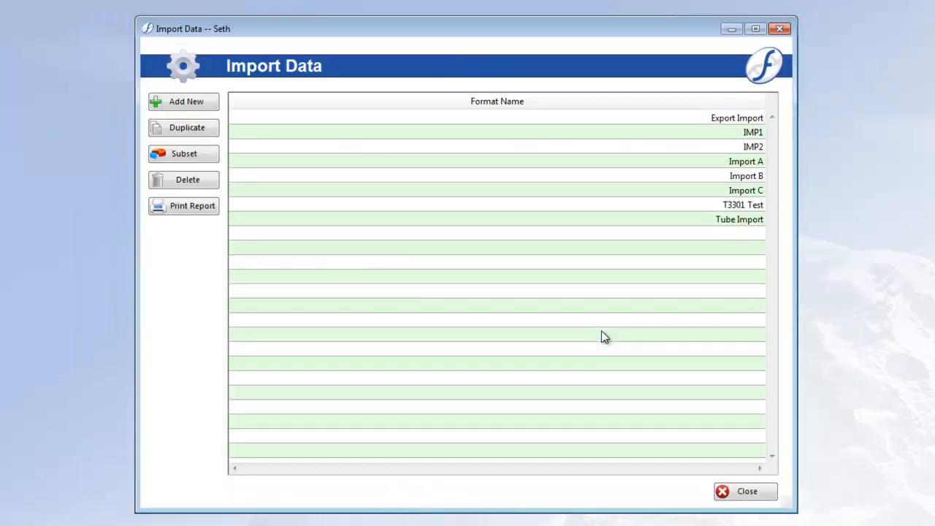
Reopen the Import C format and change its import type to Modify and Add.
double_click(746, 195)
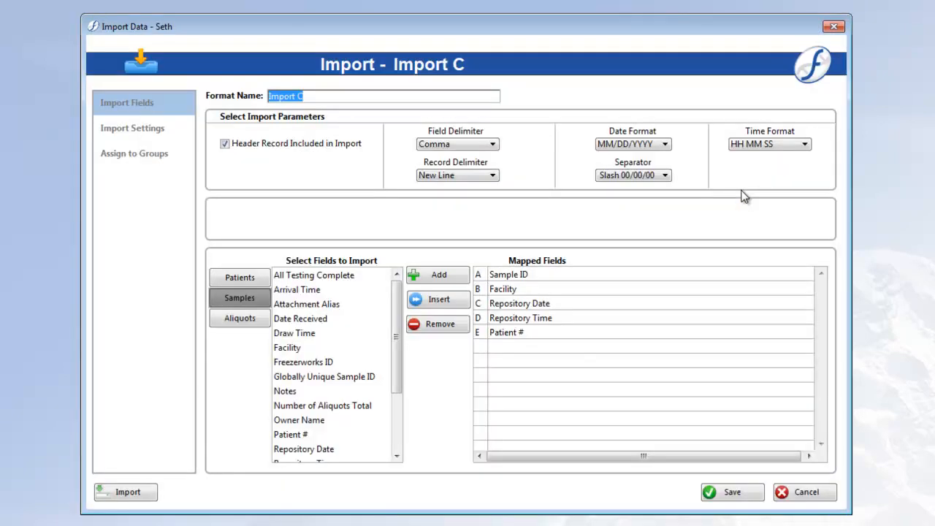
click(141, 127)
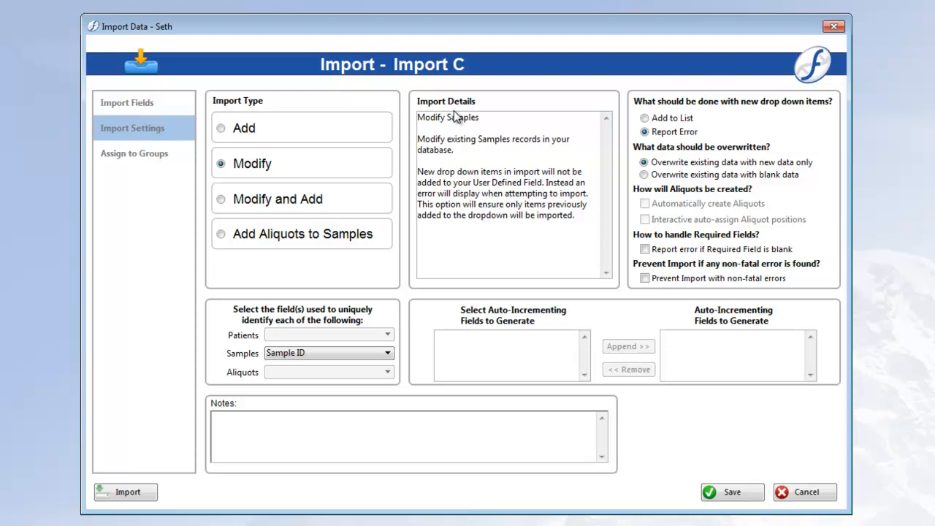
click(353, 194)
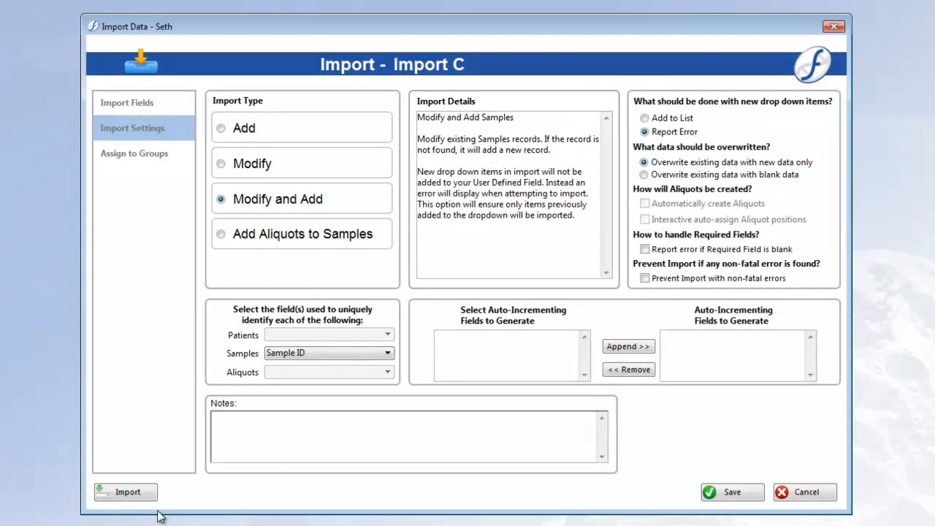
Run the Import C import again using the Import to Modify Samples CSV file.
click(141, 491)
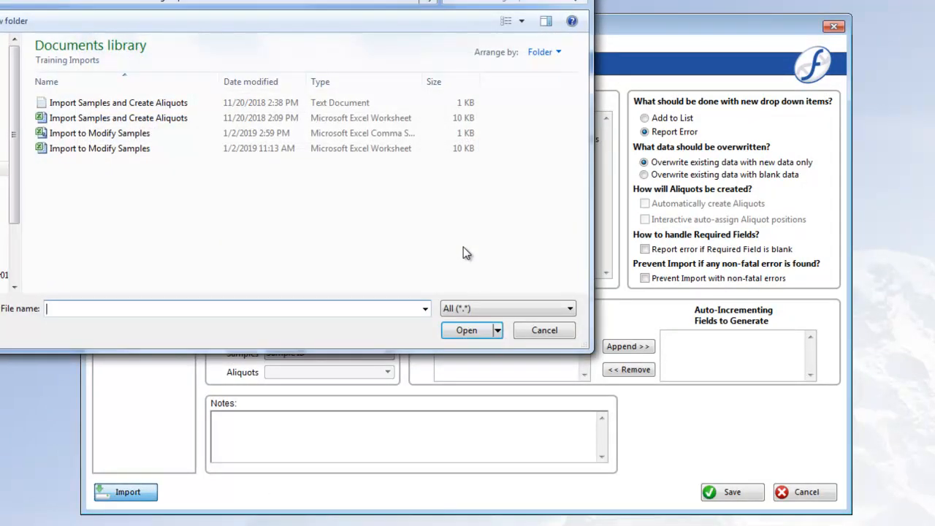
click(90, 133)
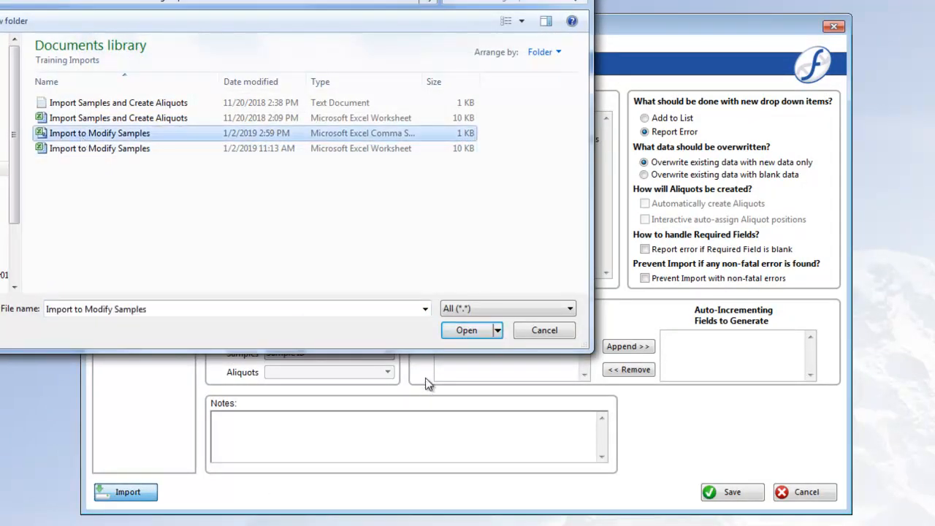
click(482, 338)
click(468, 330)
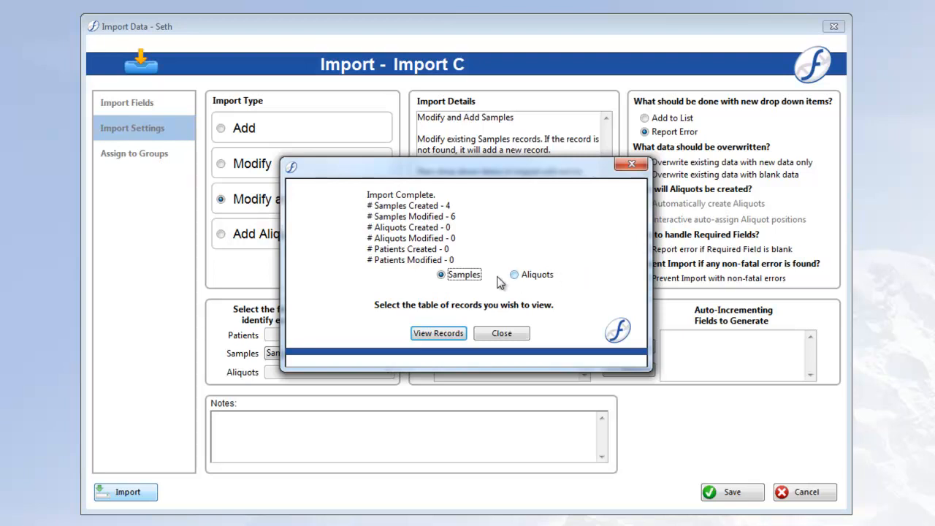
View the sample records from the completed import, and open the list of previous imports.
click(438, 333)
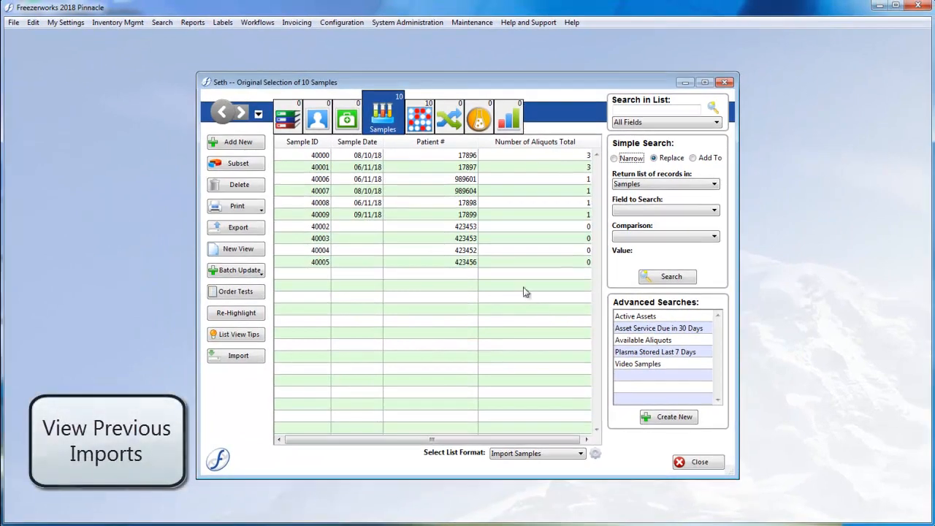
click(194, 23)
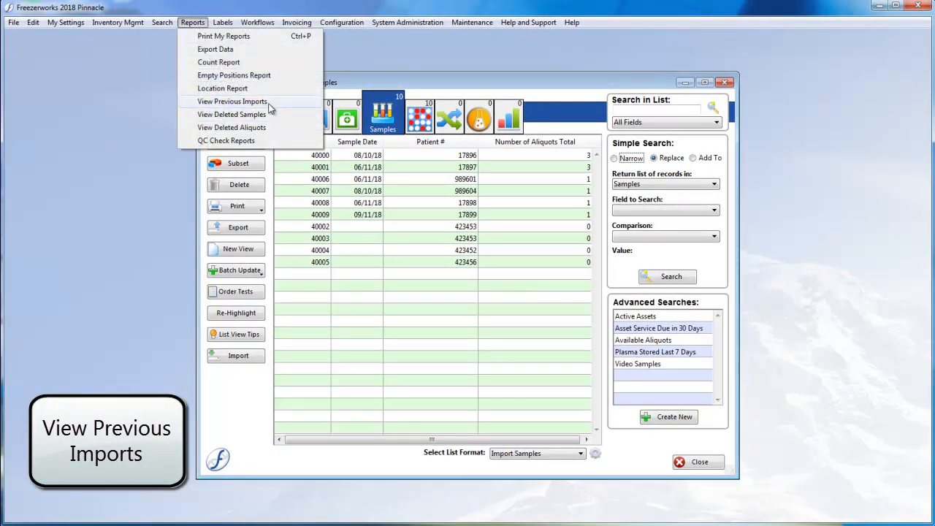
click(230, 100)
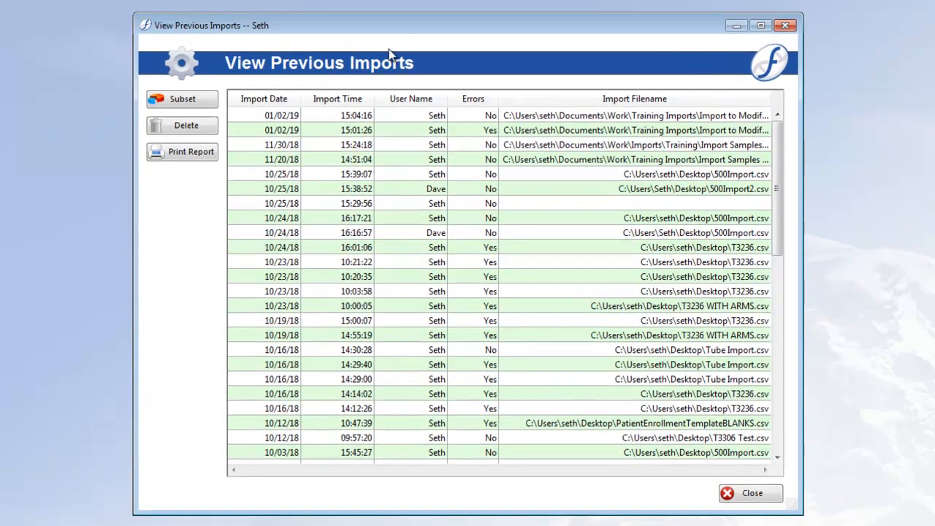
Review the error details of the previous import run on 01/02/19 at 15:01:26, and close its record.
click(476, 115)
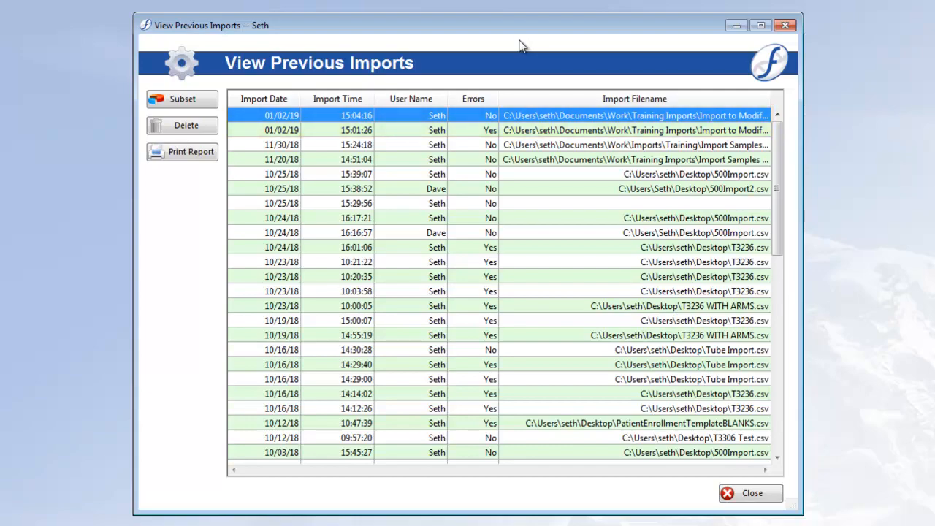
click(474, 130)
double_click(475, 130)
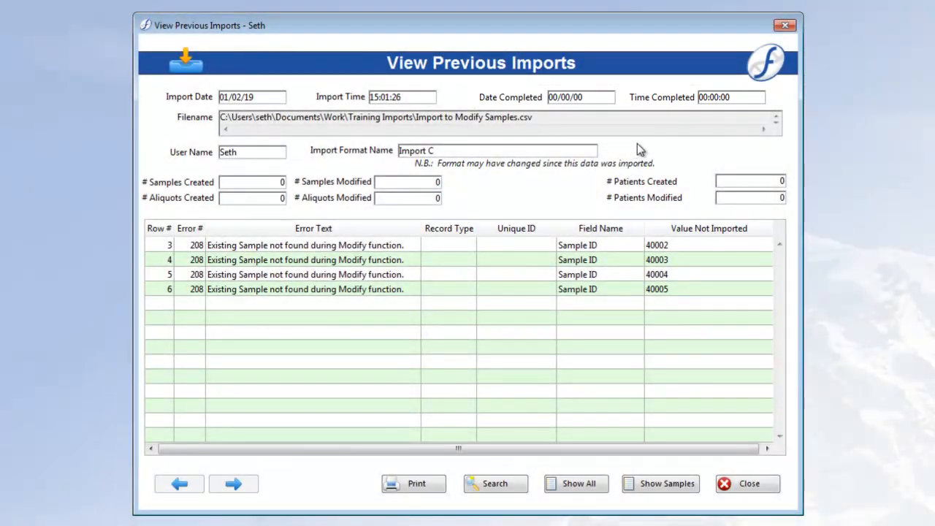
click(745, 483)
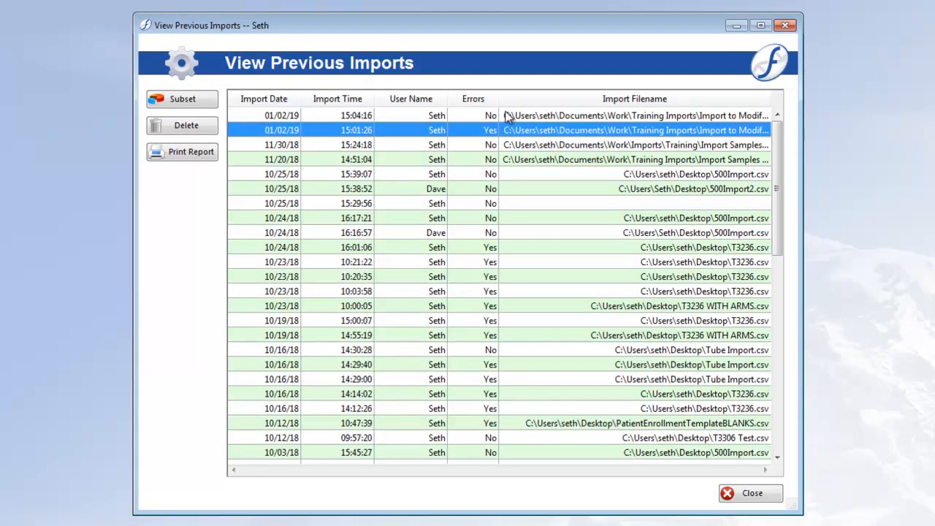
Open the previous import record from 01/02/19 at 15:04:16, show its affected samples and load them into a sample list.
double_click(510, 117)
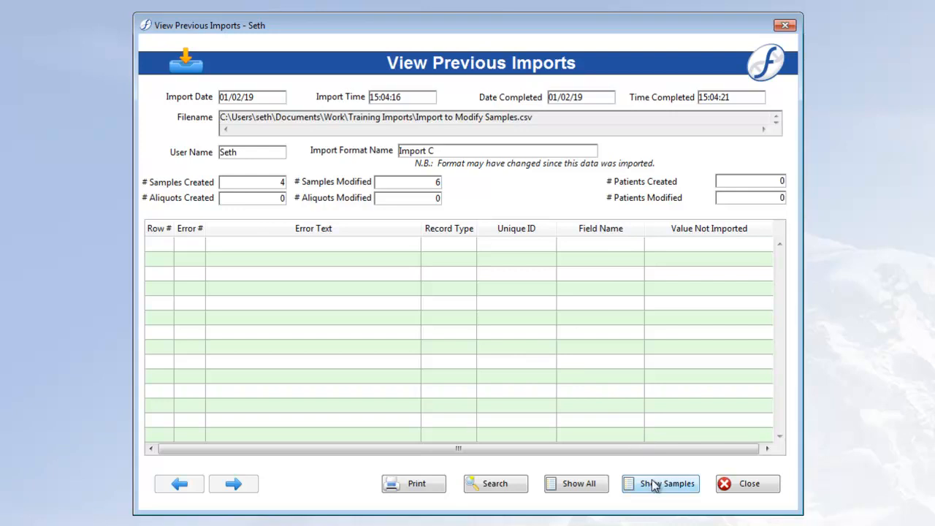
click(654, 485)
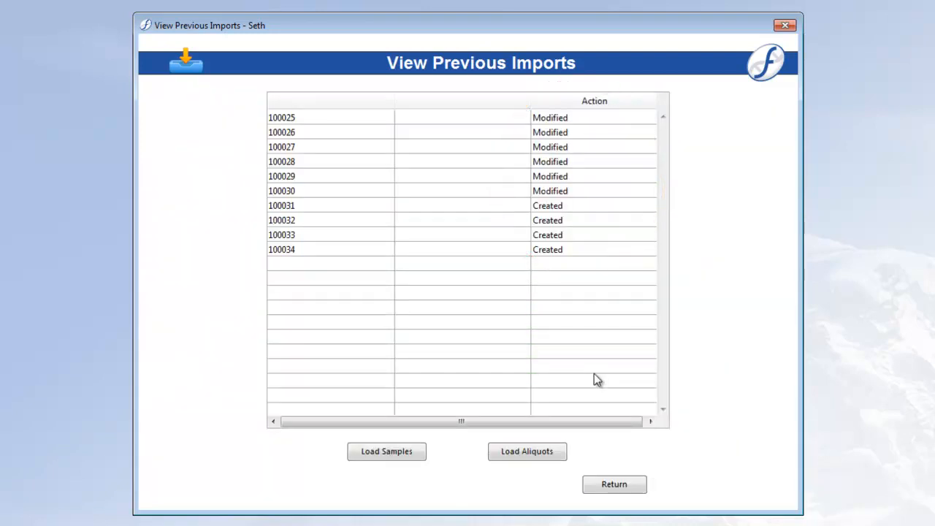
click(382, 456)
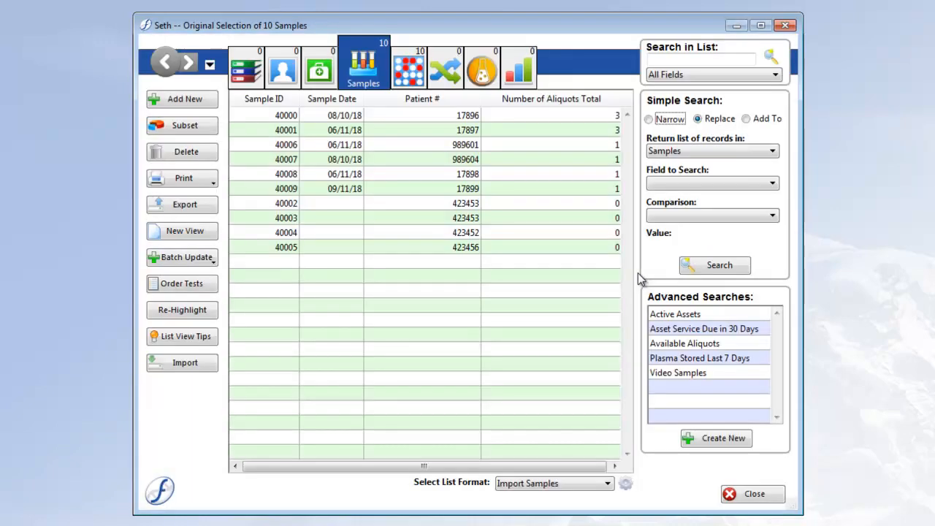